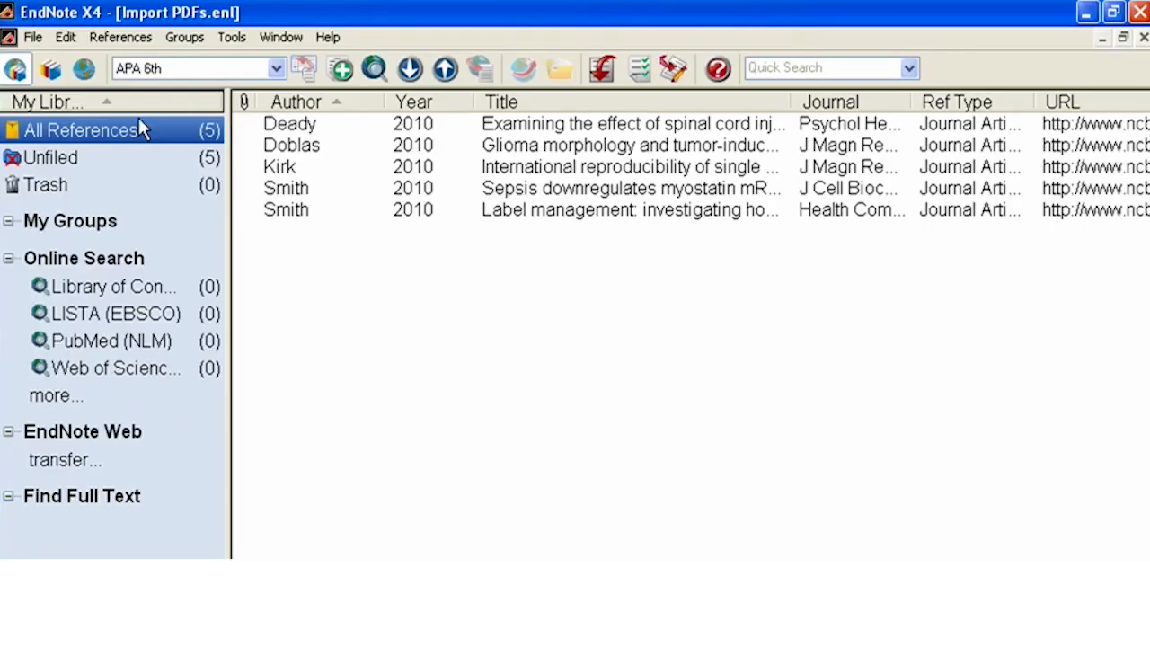
# Import the My PDFs folder including subfolders into the library with the PDF import option, discarding duplicates.
pyautogui.click(34, 38)
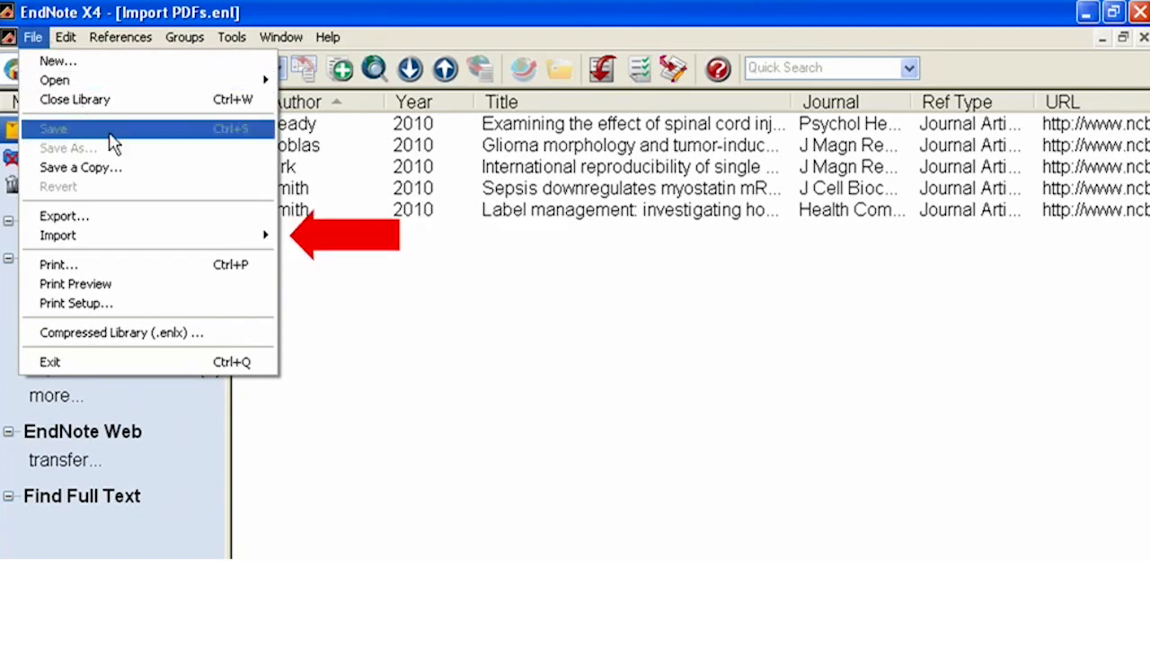
pyautogui.moveTo(222, 238)
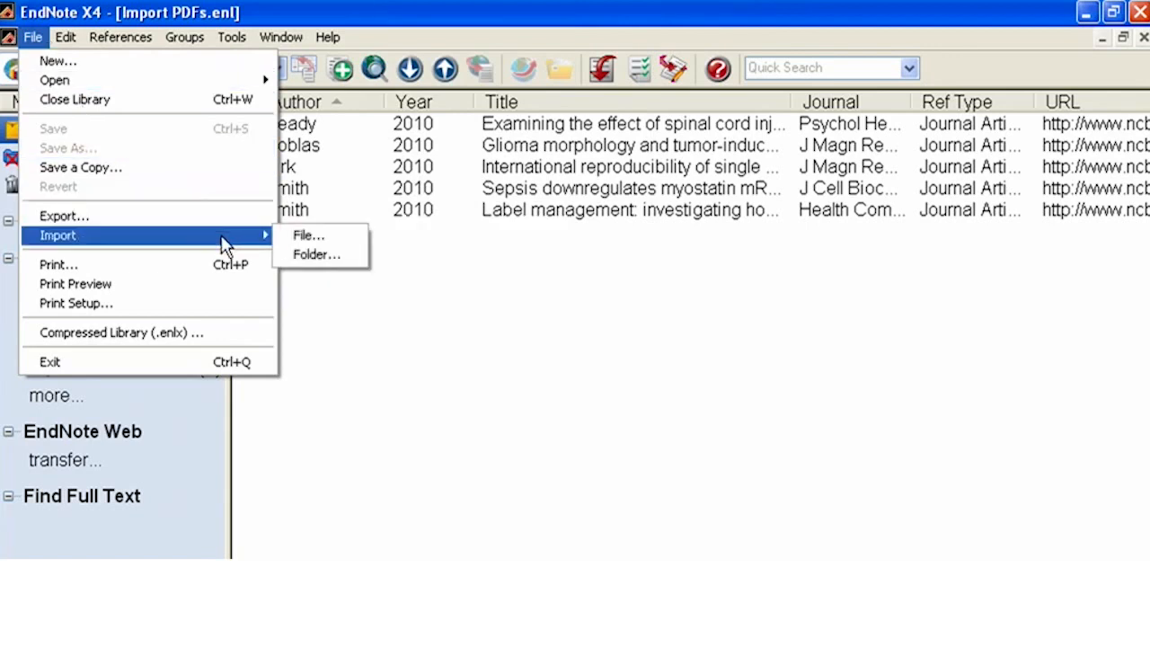
pyautogui.click(355, 256)
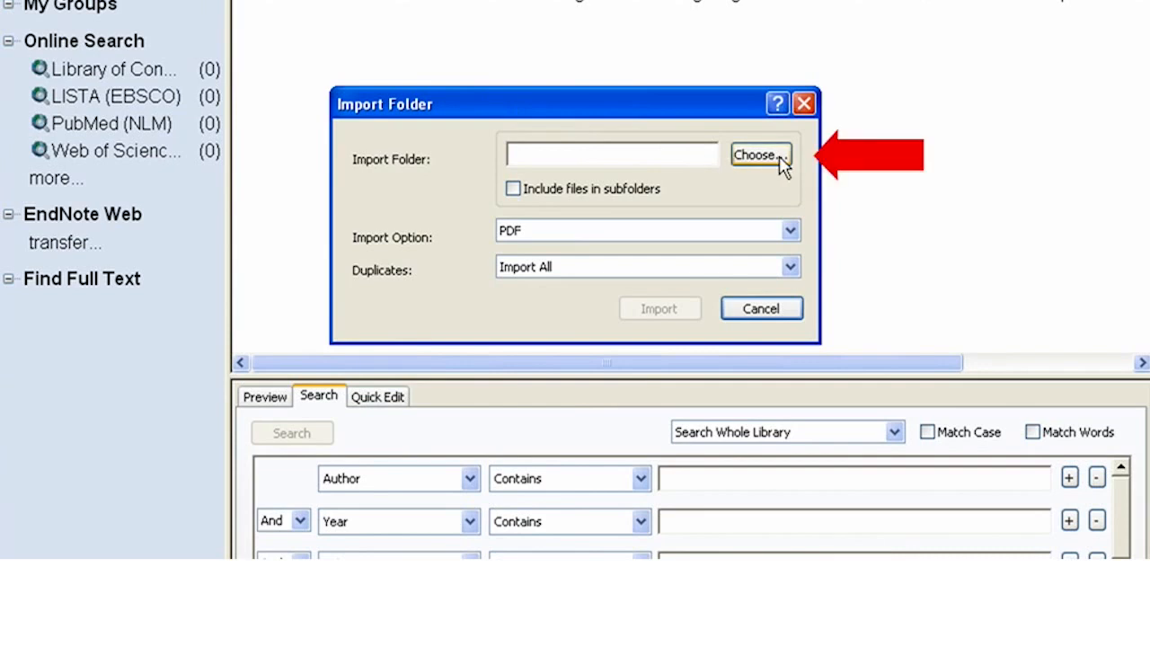
pyautogui.click(760, 156)
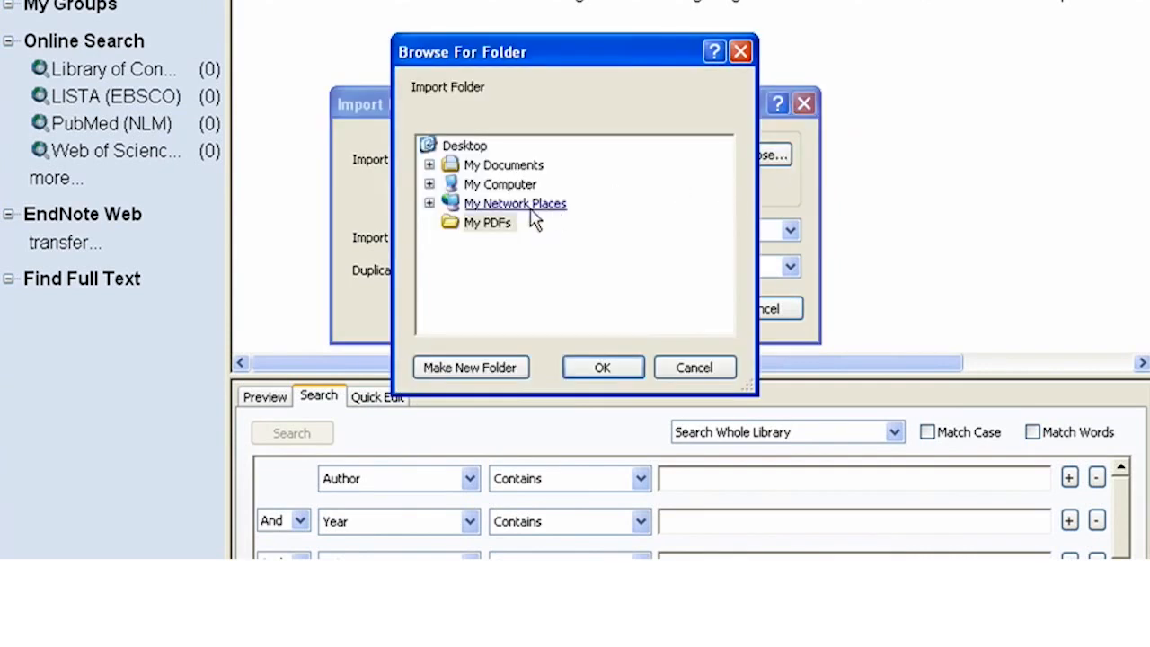
pyautogui.click(500, 225)
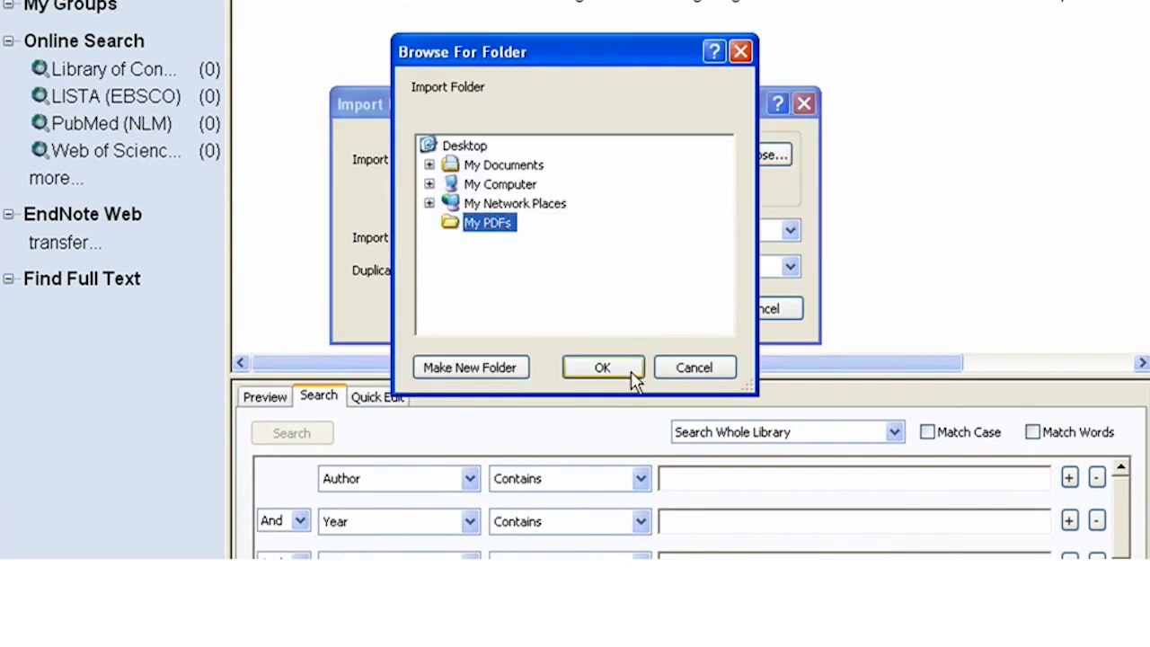
pyautogui.click(623, 372)
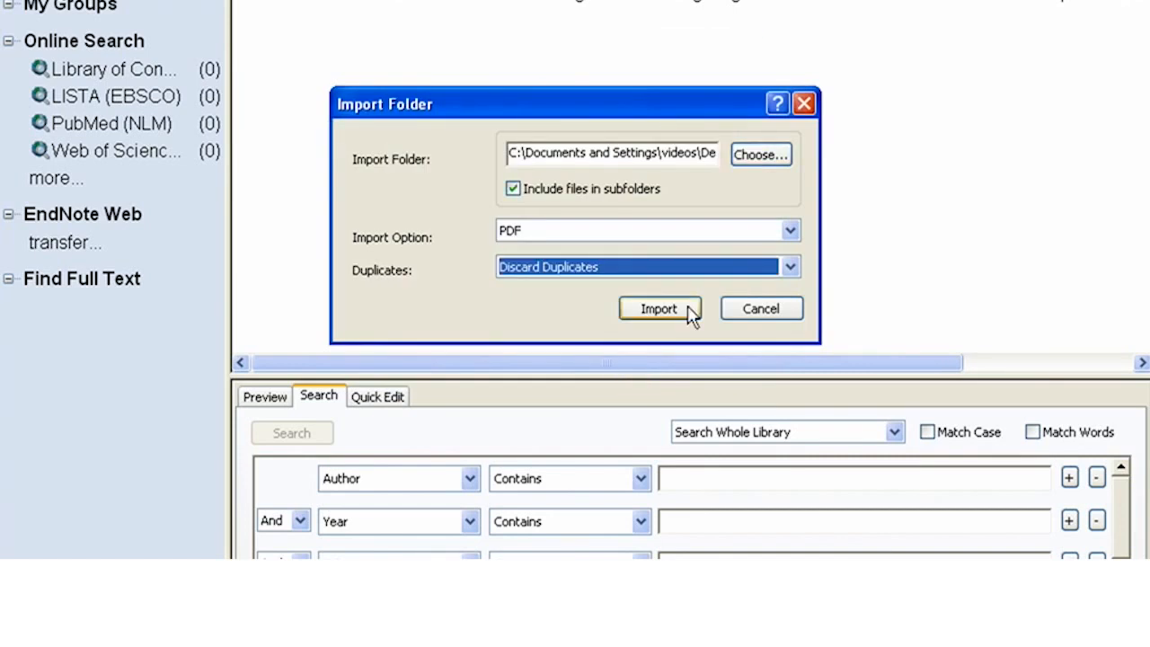
pyautogui.click(661, 310)
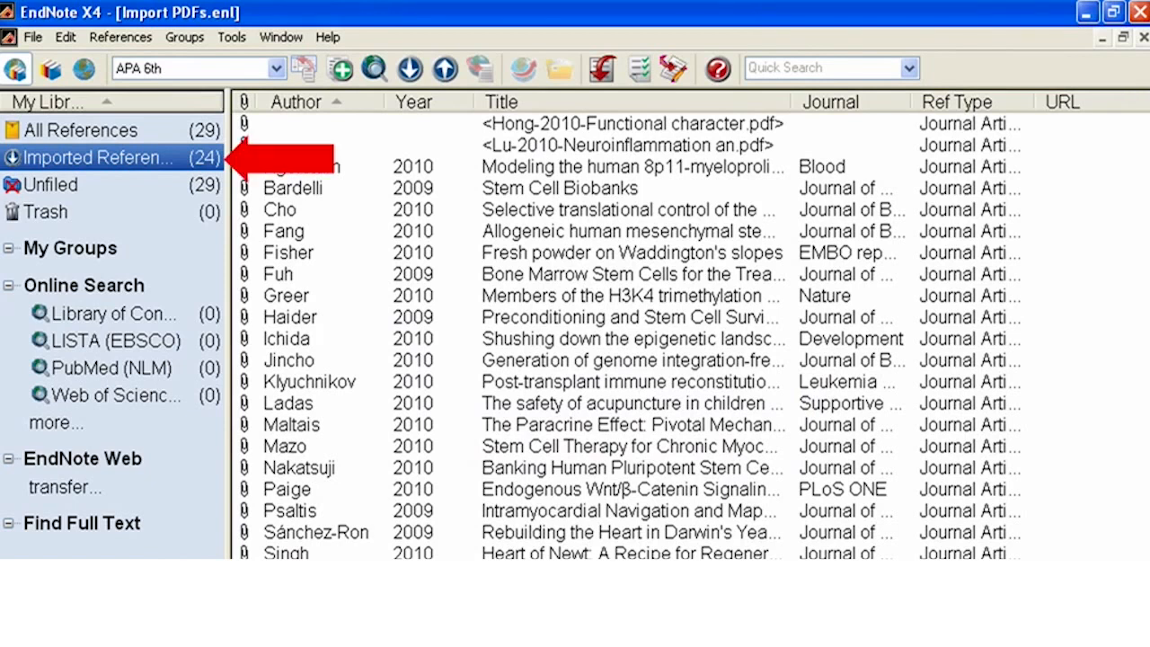
# Open the imported reference titled <Hong-2010-Functional character.pdf> and examine its fields and file attachment.
pyautogui.doubleClick(842, 126)
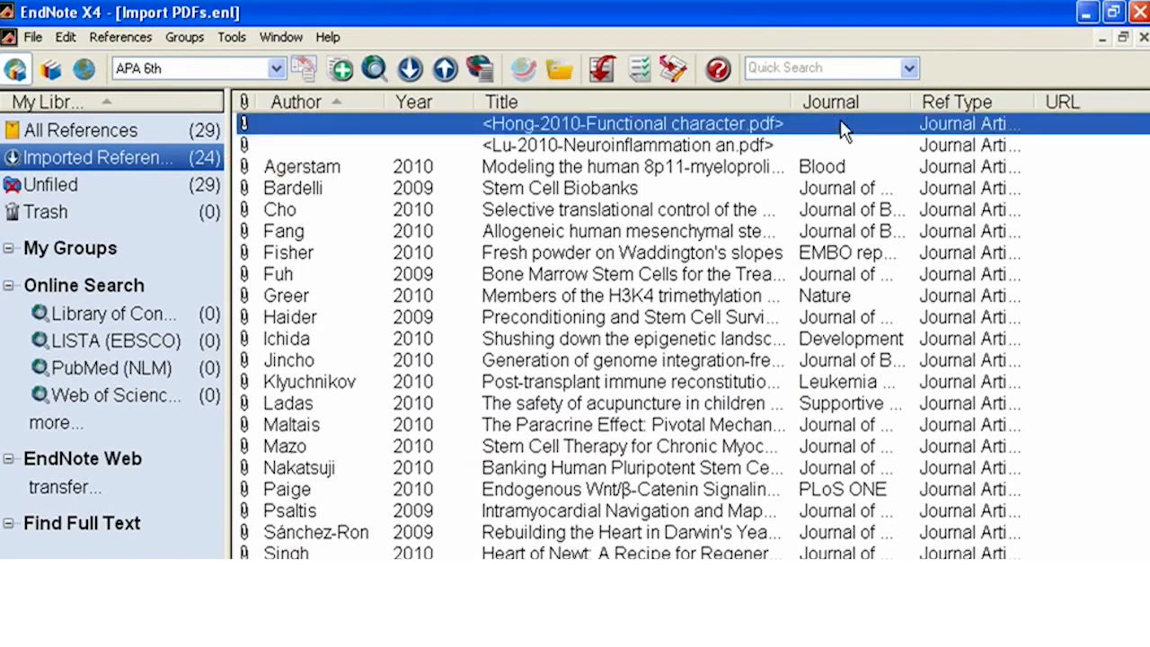
pyautogui.moveTo(1142, 172); pyautogui.dragTo(1145, 521)
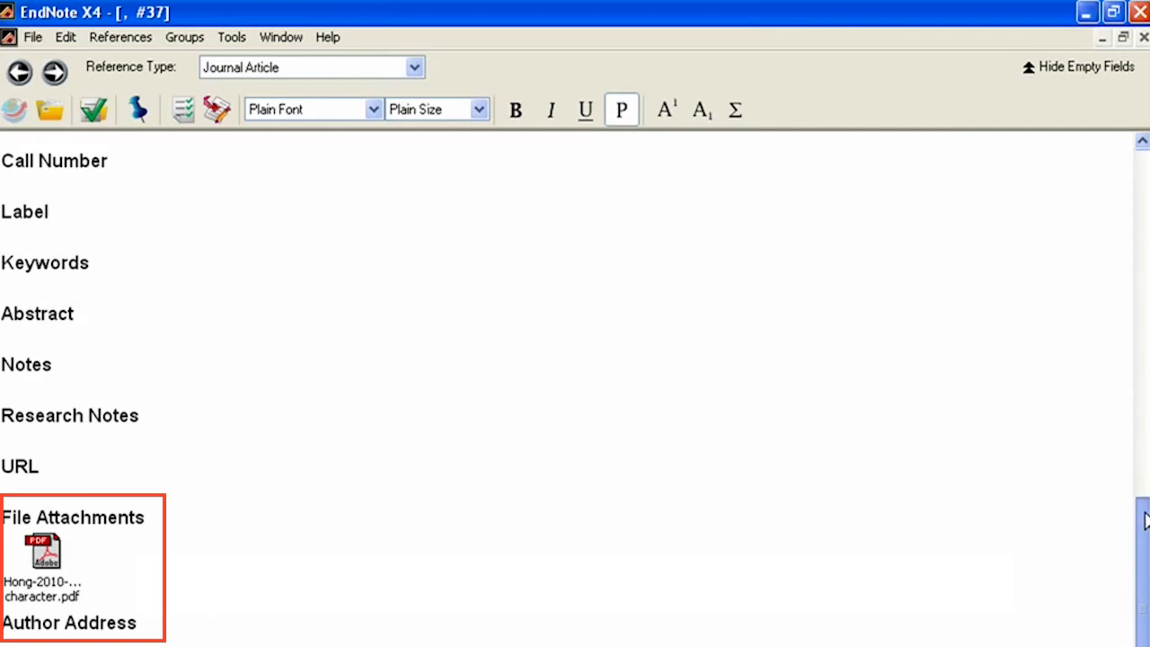
pyautogui.moveTo(1145, 521); pyautogui.dragTo(1141, 157)
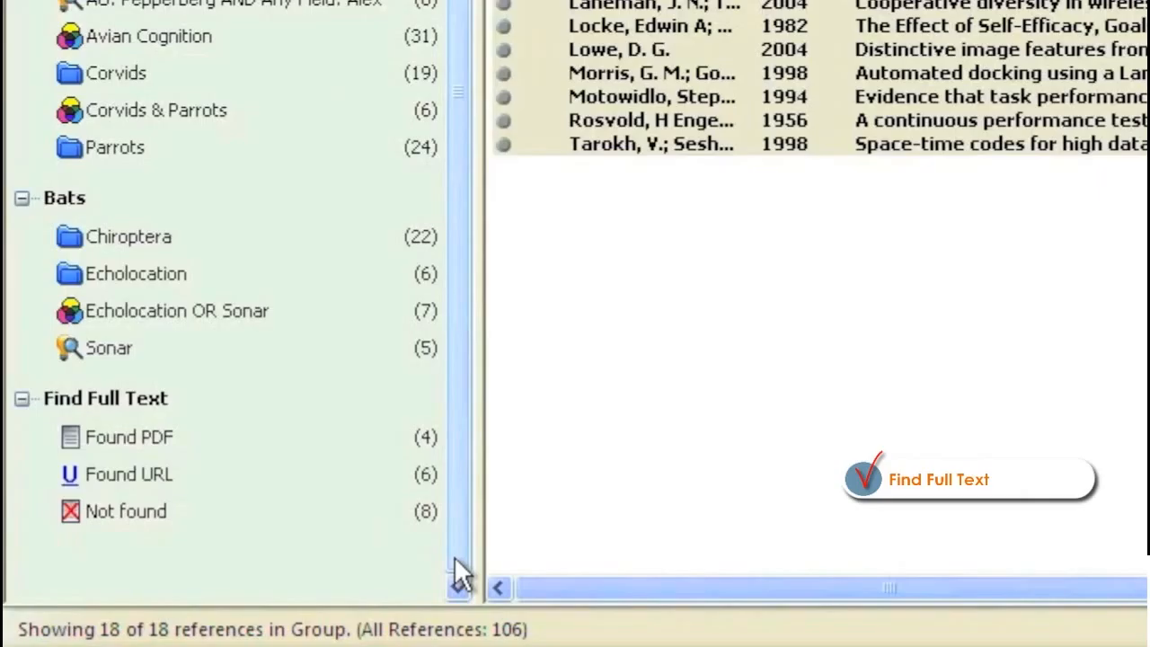
# Show the Found PDF group and preview the "SUPPORT-VECTOR NETWORKS" and "Performance of Full-Scale Enhanced" references.
pyautogui.click(290, 436)
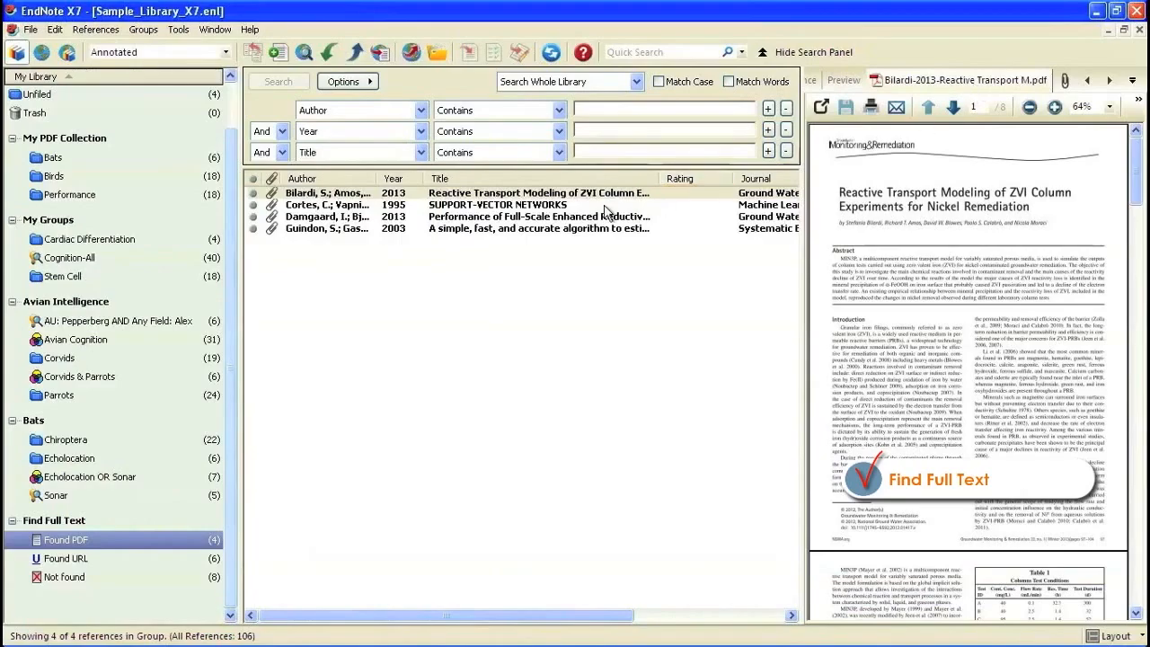
pyautogui.click(606, 207)
pyautogui.click(604, 217)
# In the 2003 "A simple, fast, and" PDF, highlight the passage starting "The usual heuristic method" and add a note telling a colleague to "check this out!".
pyautogui.moveTo(597, 218); pyautogui.dragTo(1025, 418)
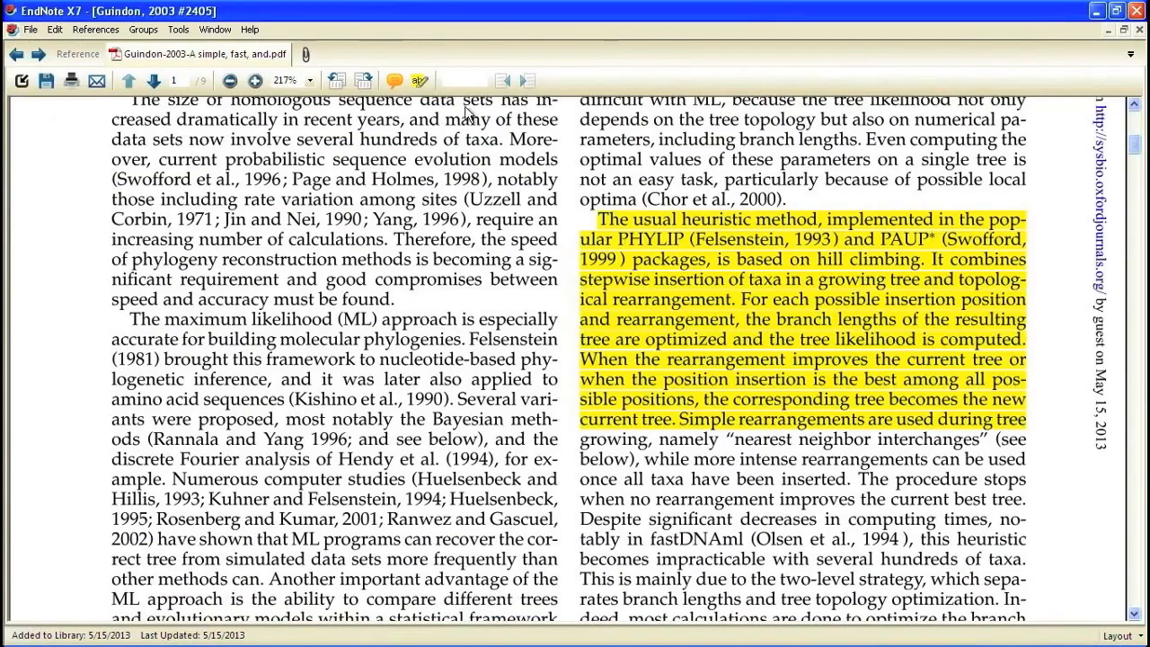
pyautogui.click(394, 80)
pyautogui.click(1051, 326)
pyautogui.write('Tom--check this out!')
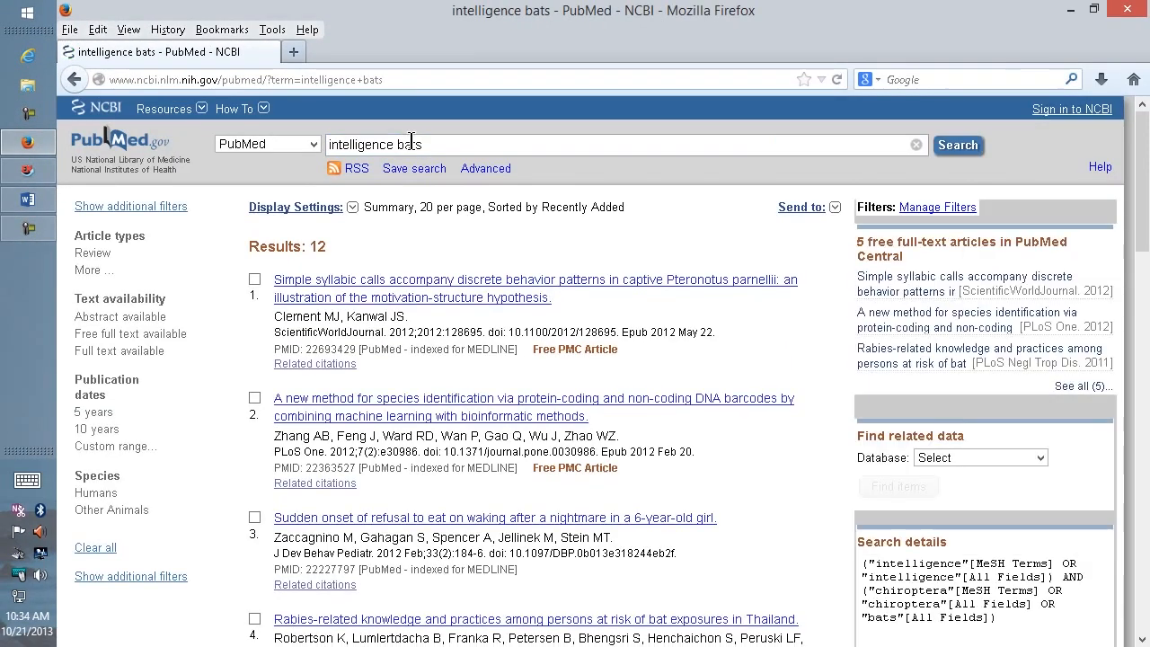
# In PubMed in Firefox, select the first four "intelligence bats" results and create a citation manager file from them.
pyautogui.click(254, 279)
pyautogui.click(254, 399)
pyautogui.click(255, 620)
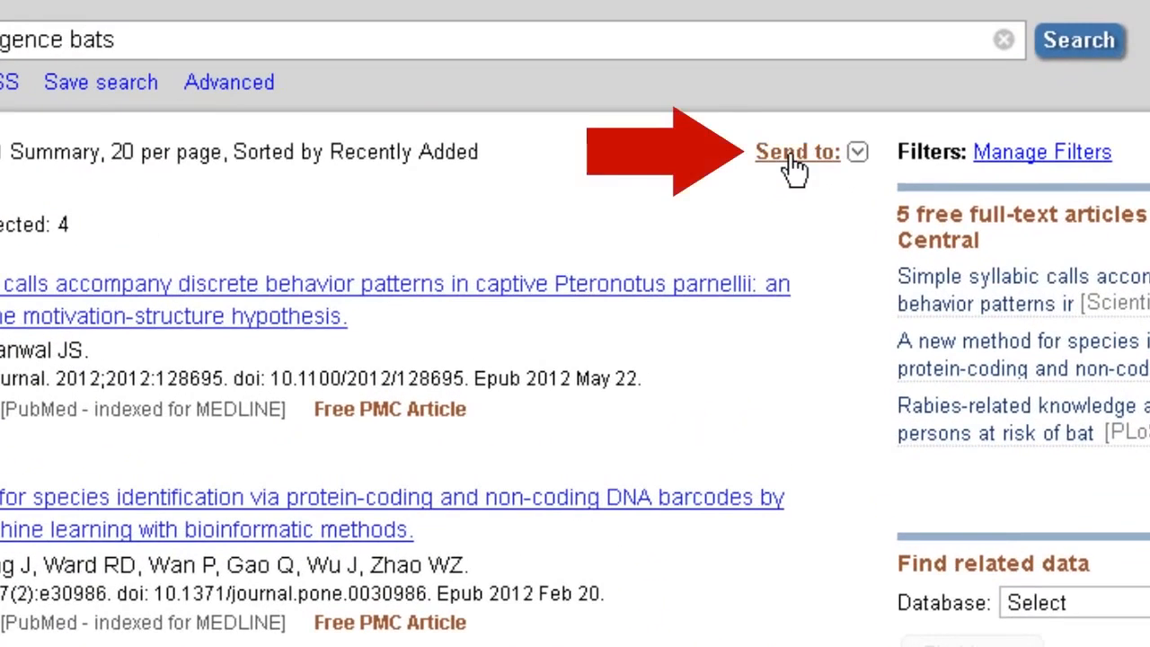
pyautogui.click(794, 155)
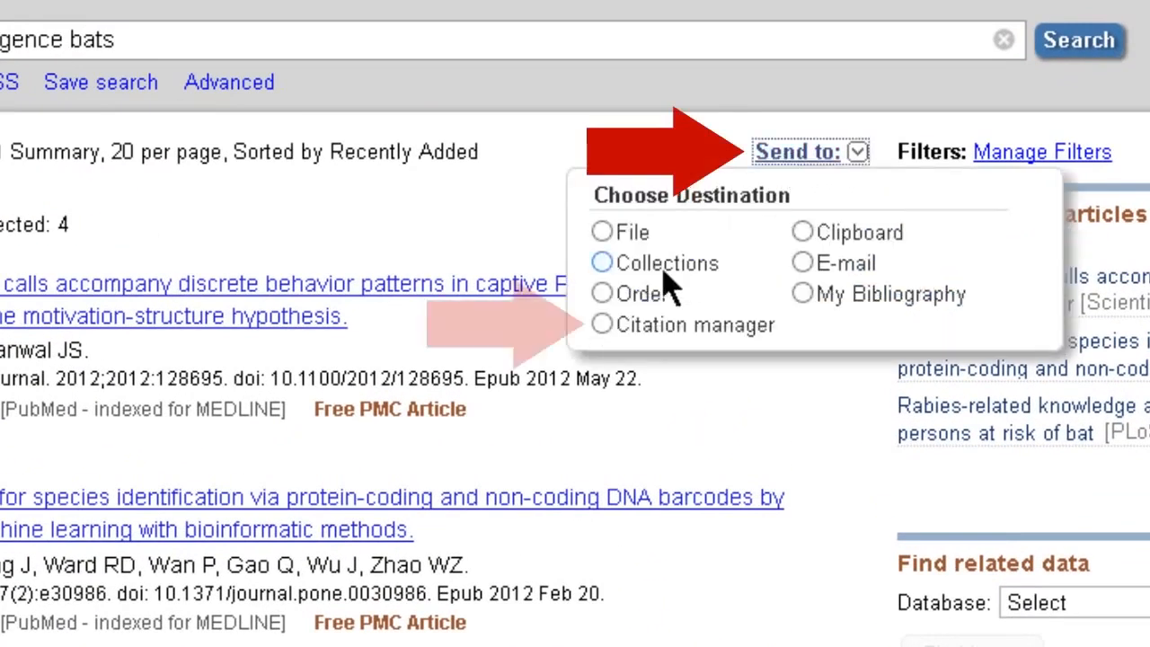
pyautogui.click(601, 325)
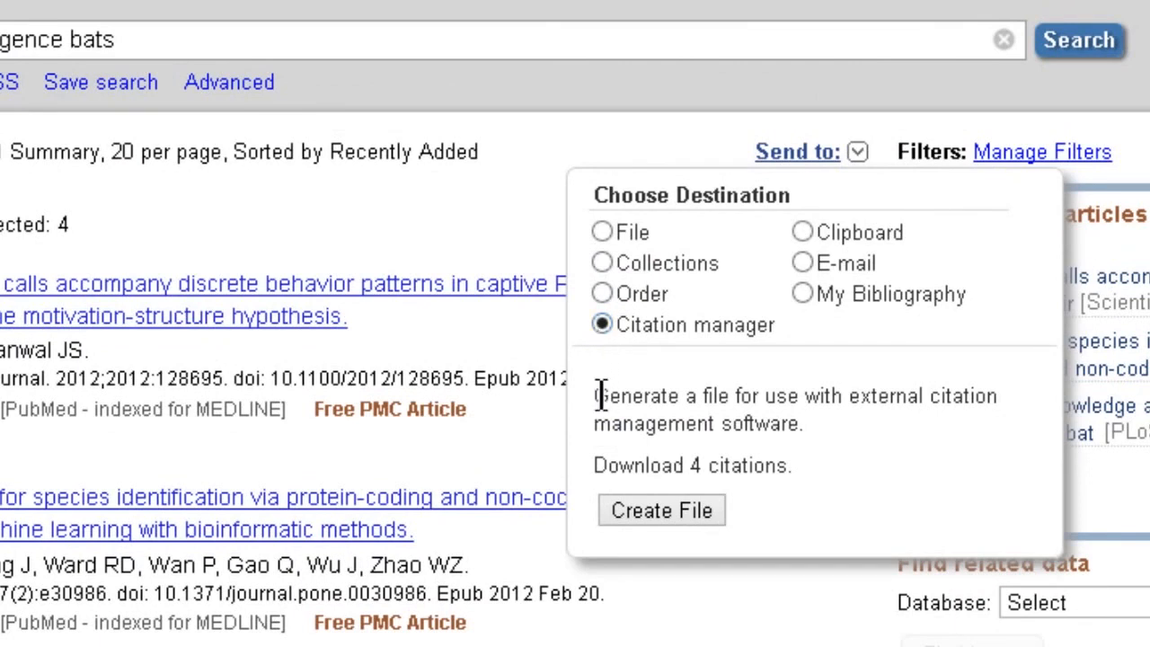
pyautogui.click(648, 530)
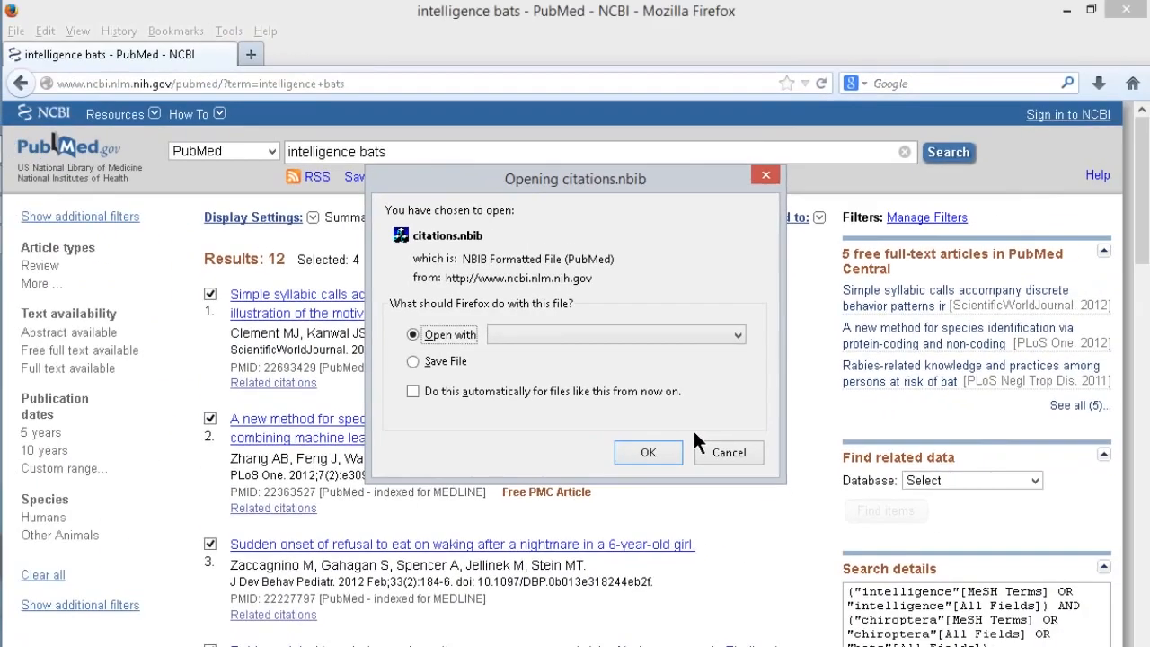
# Open citations.nbib with EndNote X7.0.1 (Bld 7212) as the helper application to import the citations.
pyautogui.click(736, 335)
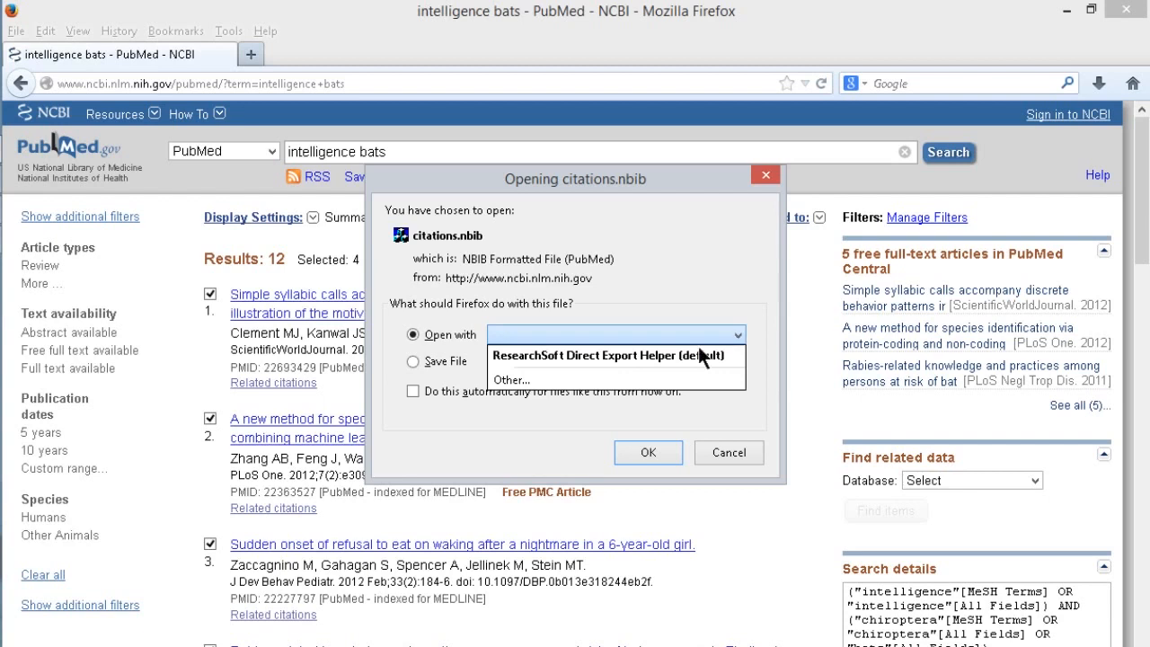
pyautogui.click(660, 378)
pyautogui.click(611, 306)
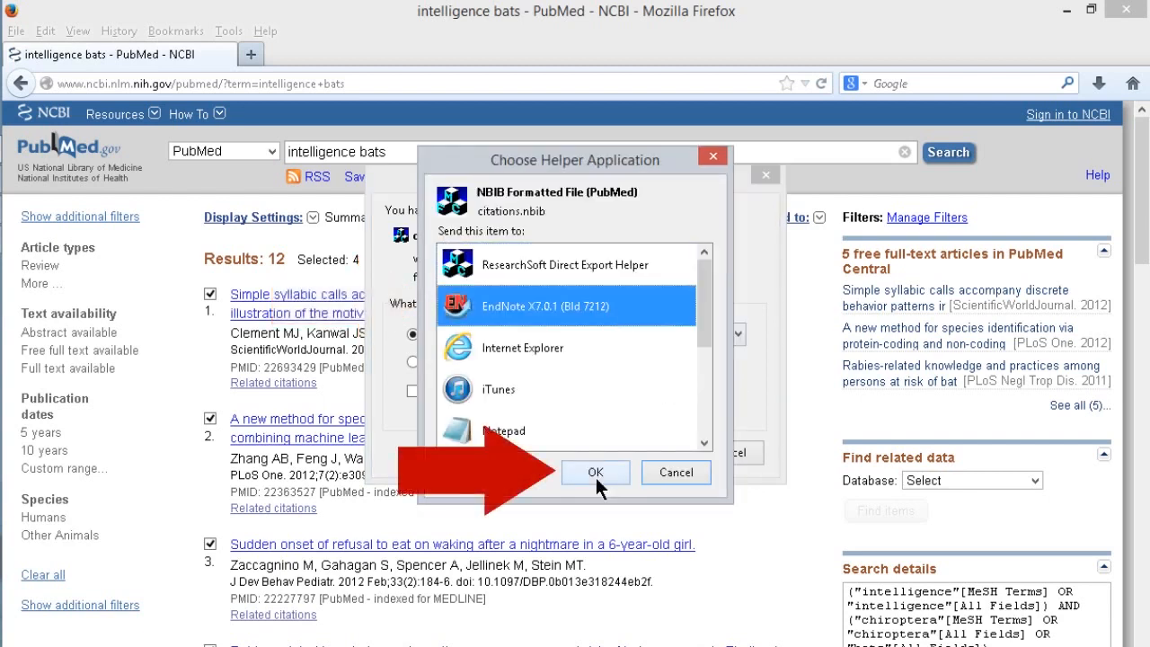
pyautogui.click(595, 473)
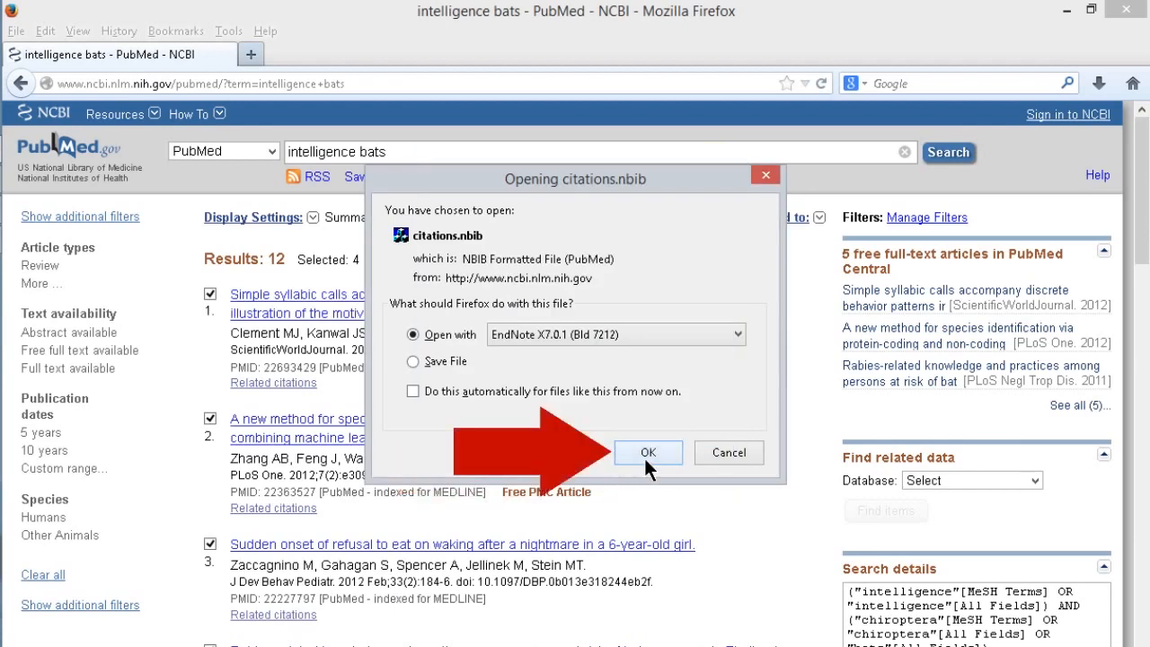
pyautogui.click(649, 452)
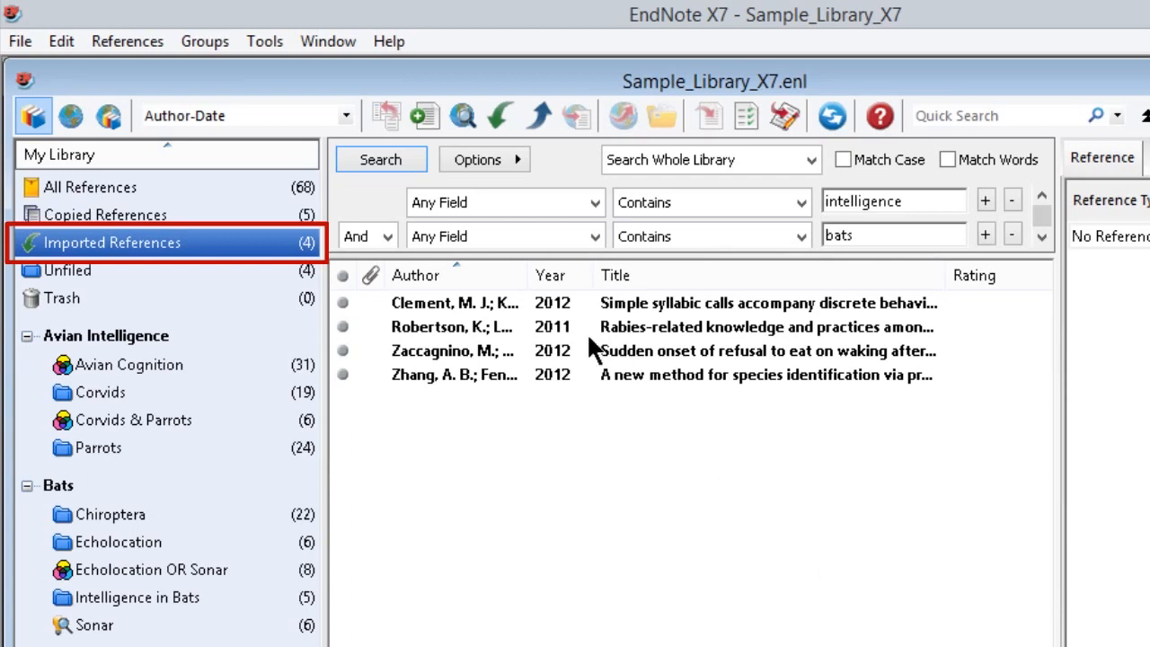
# Select all references in the Intelligence in Bats group and run Find Full Text on them, accepting the copyright notice.
pyautogui.click(532, 310)
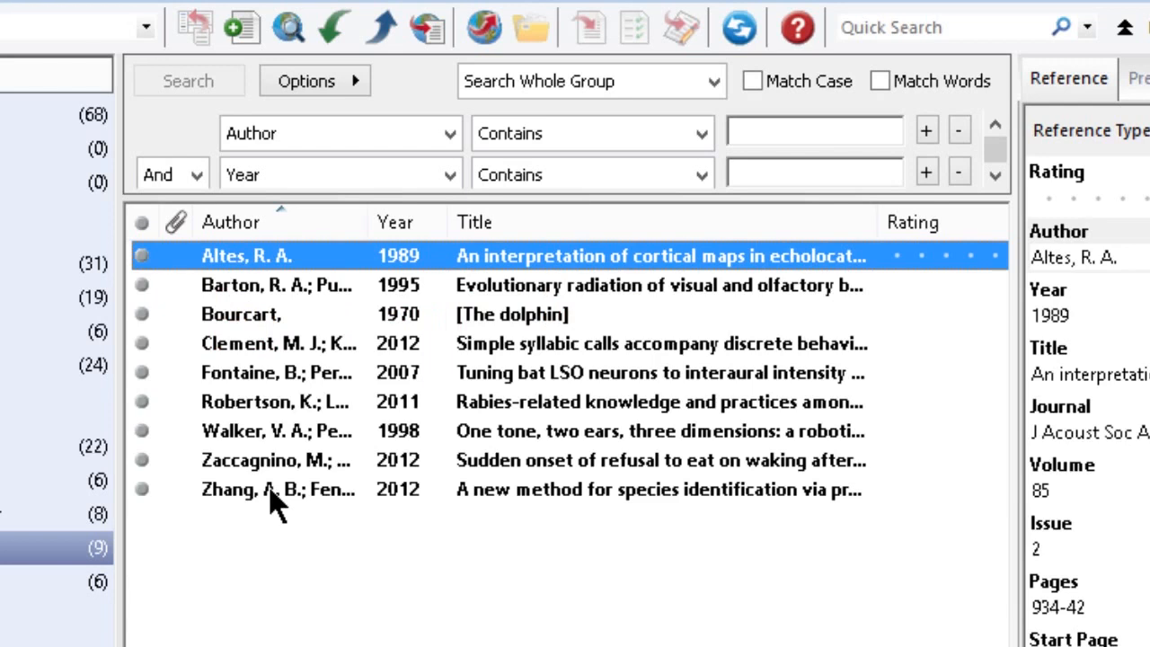
pyautogui.keyDown('shift'); pyautogui.click(274, 490); pyautogui.keyUp('shift')
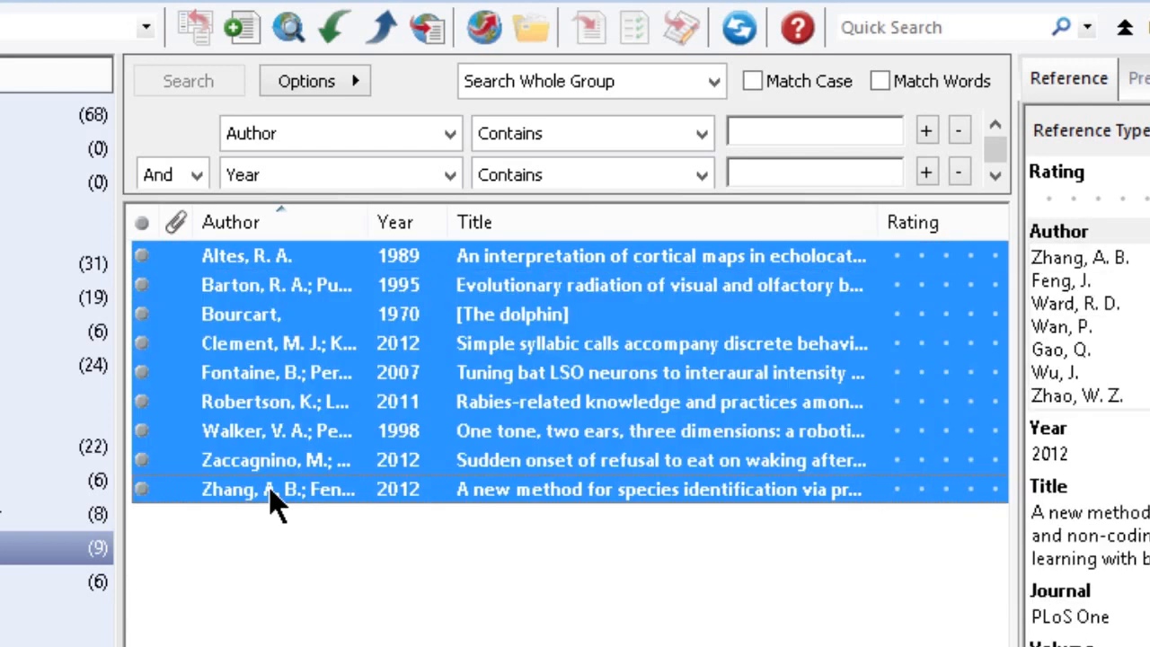
pyautogui.click(426, 31)
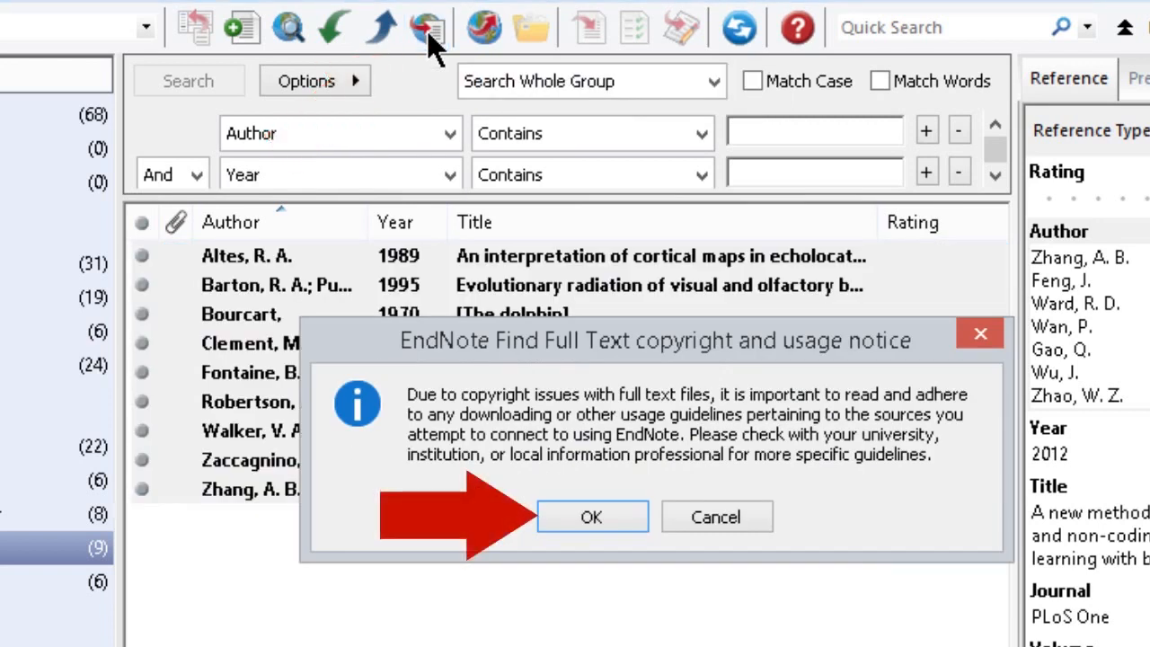
pyautogui.click(591, 518)
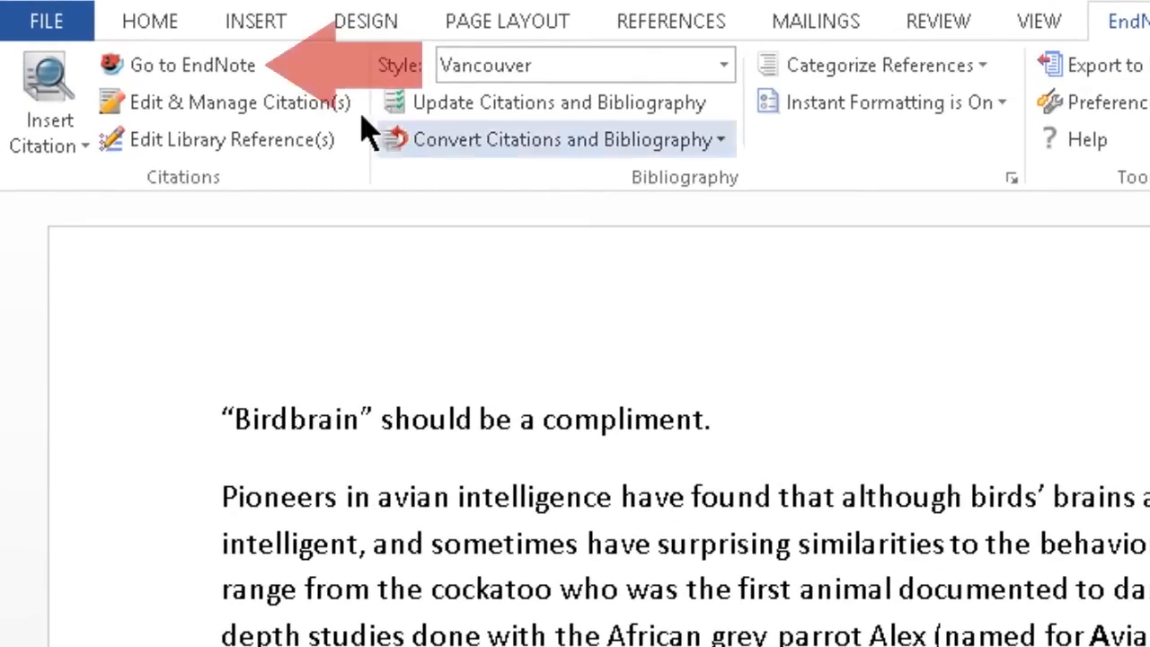
# From the Word document, go to EndNote and insert citations for "Bird grooves to the beat" and the 2009 "Alex & me" reference.
pyautogui.click(205, 68)
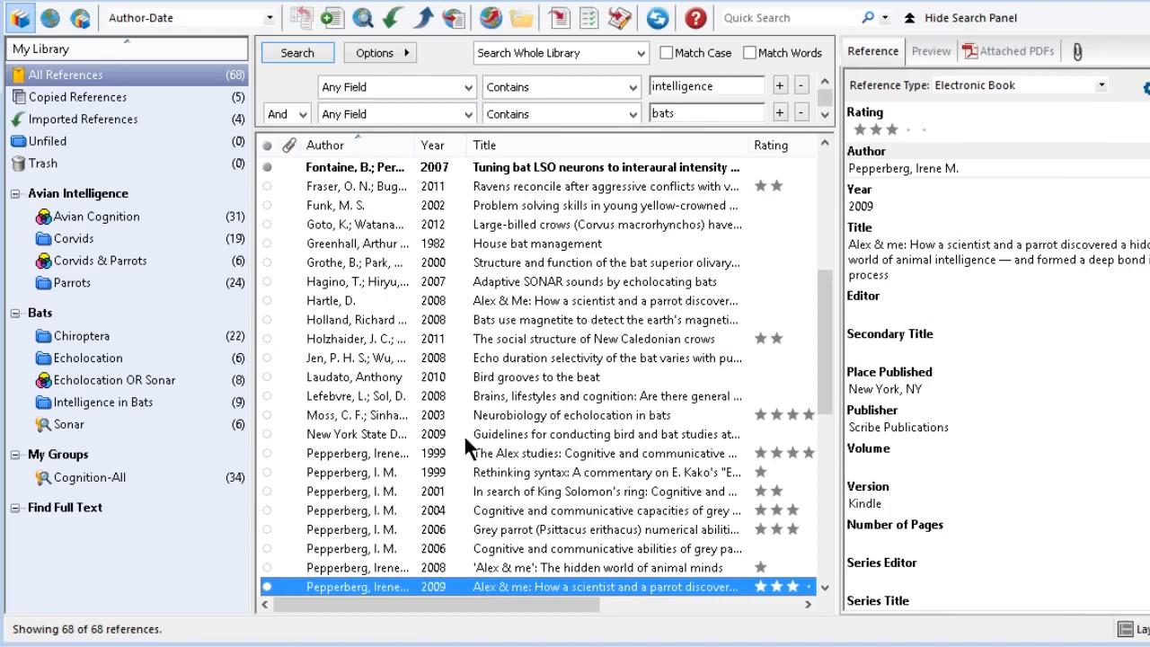
pyautogui.click(500, 377)
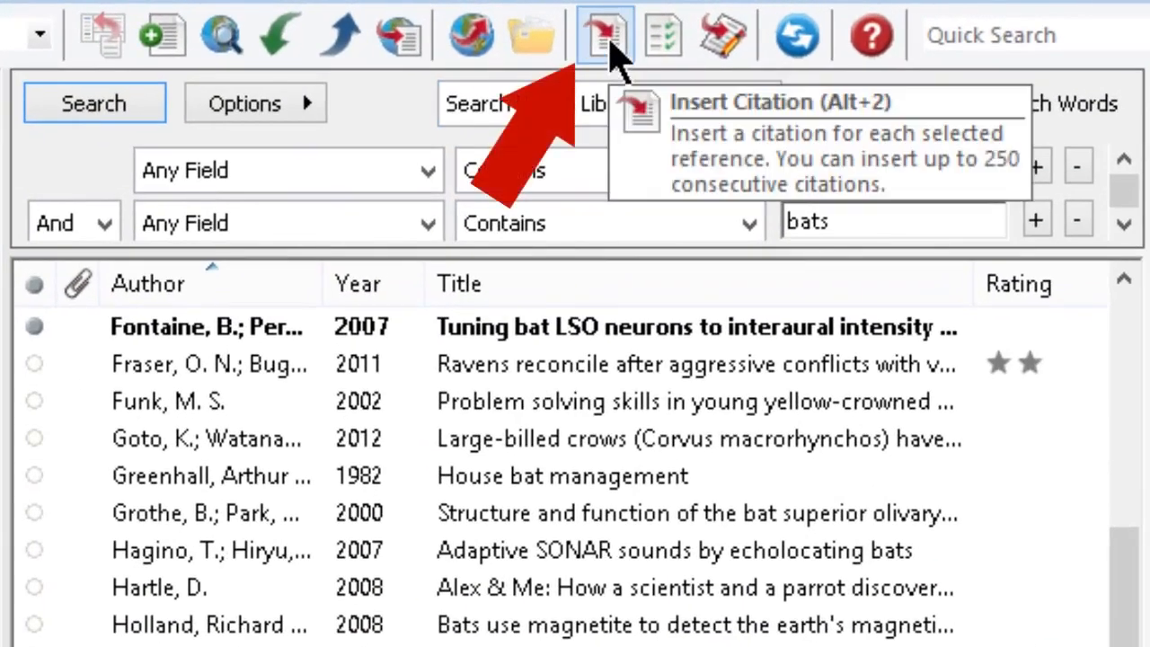
pyautogui.click(607, 40)
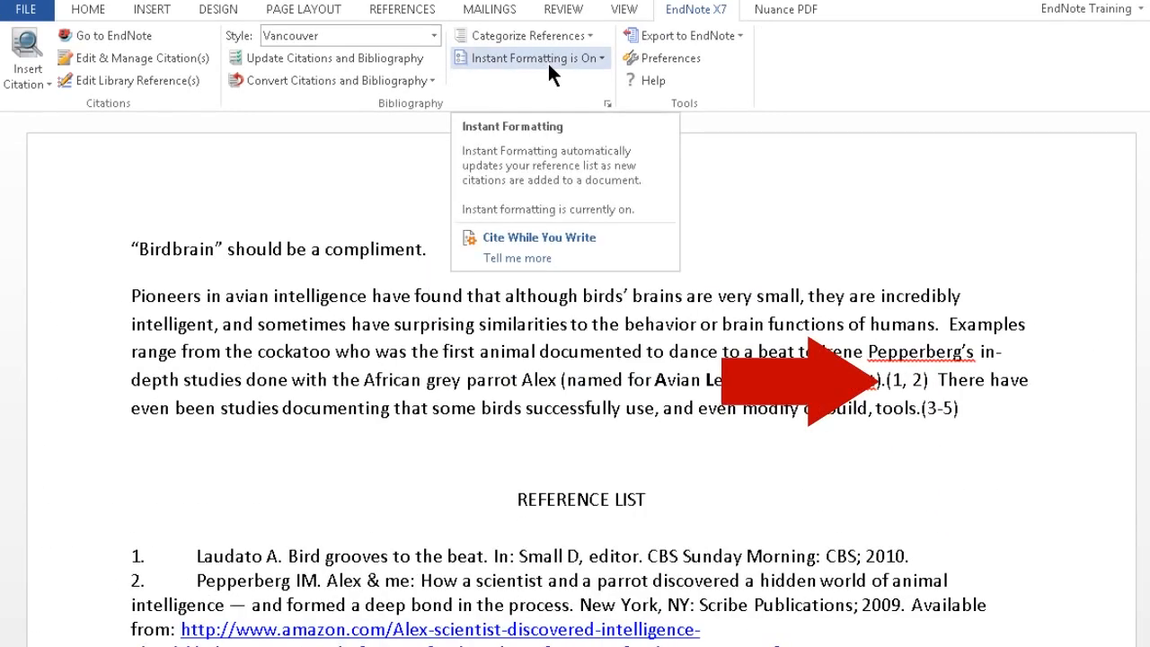
# Reformat the Sample_Word.docx bibliography with the APA 6th output style.
pyautogui.click(608, 105)
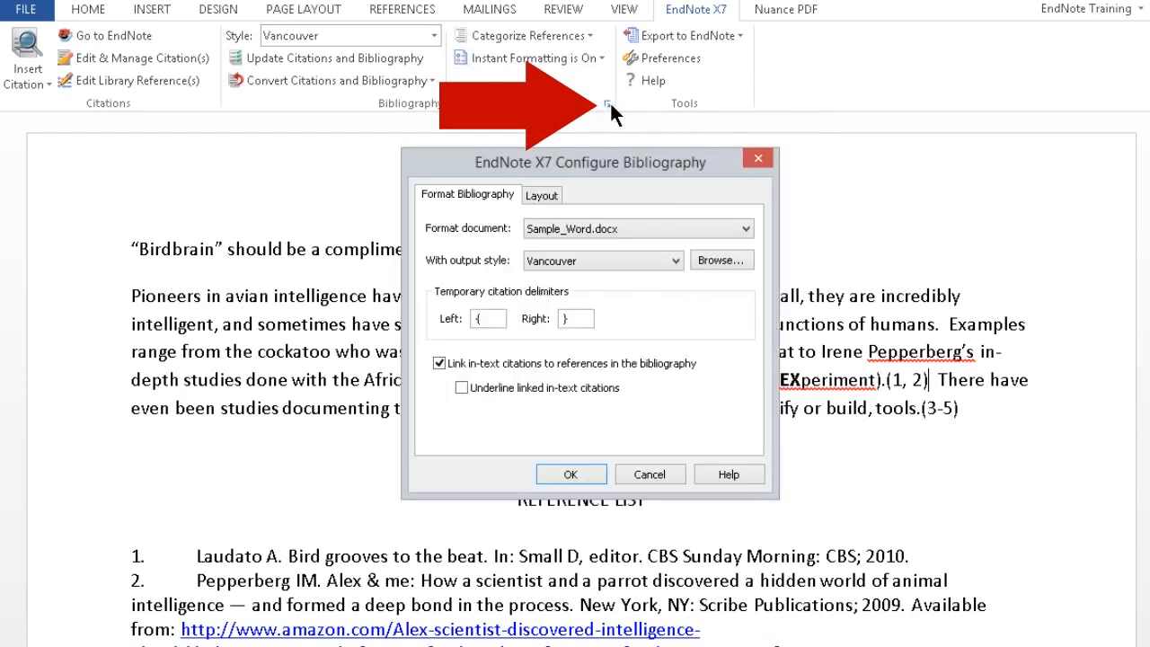
pyautogui.click(675, 258)
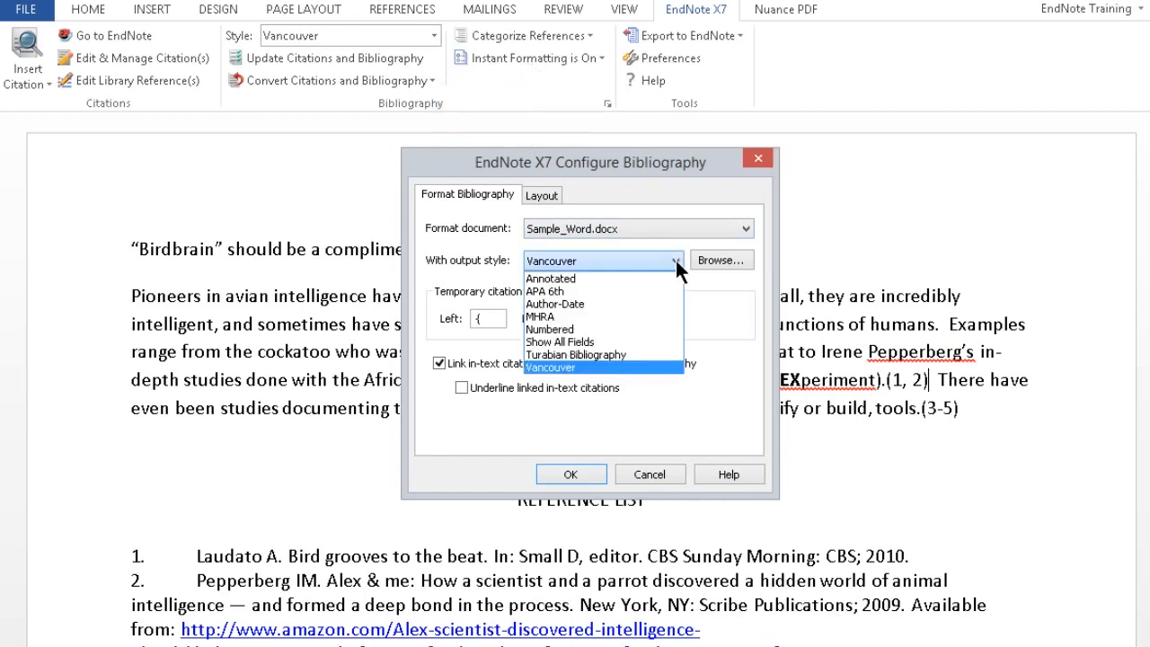
pyautogui.click(627, 291)
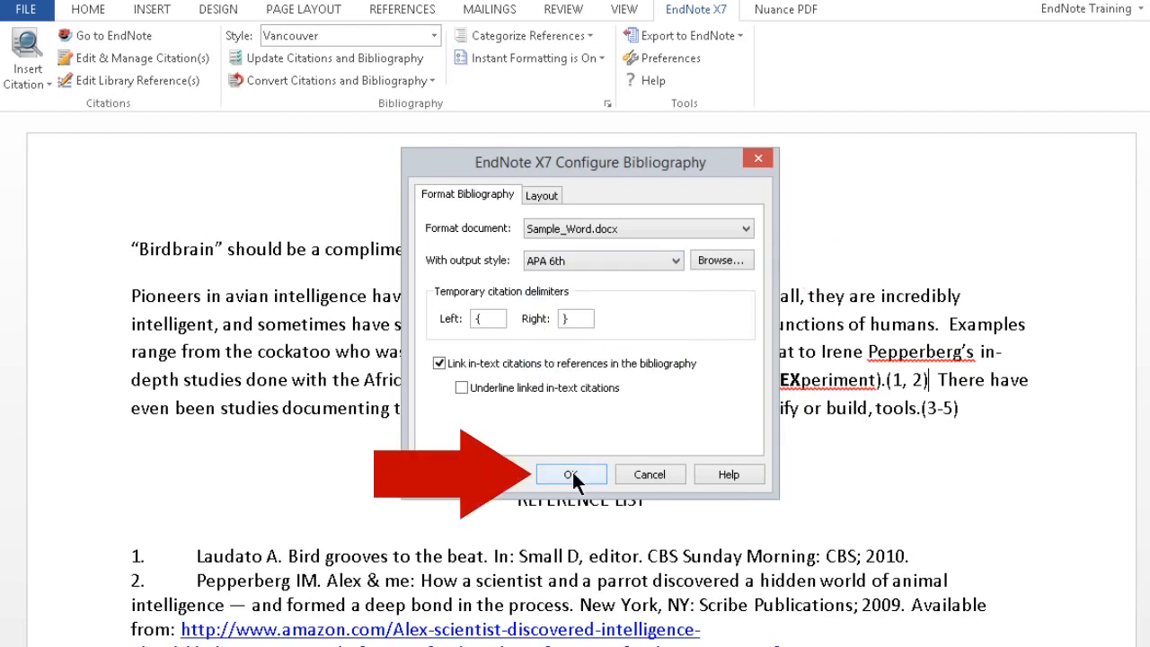
pyautogui.click(572, 475)
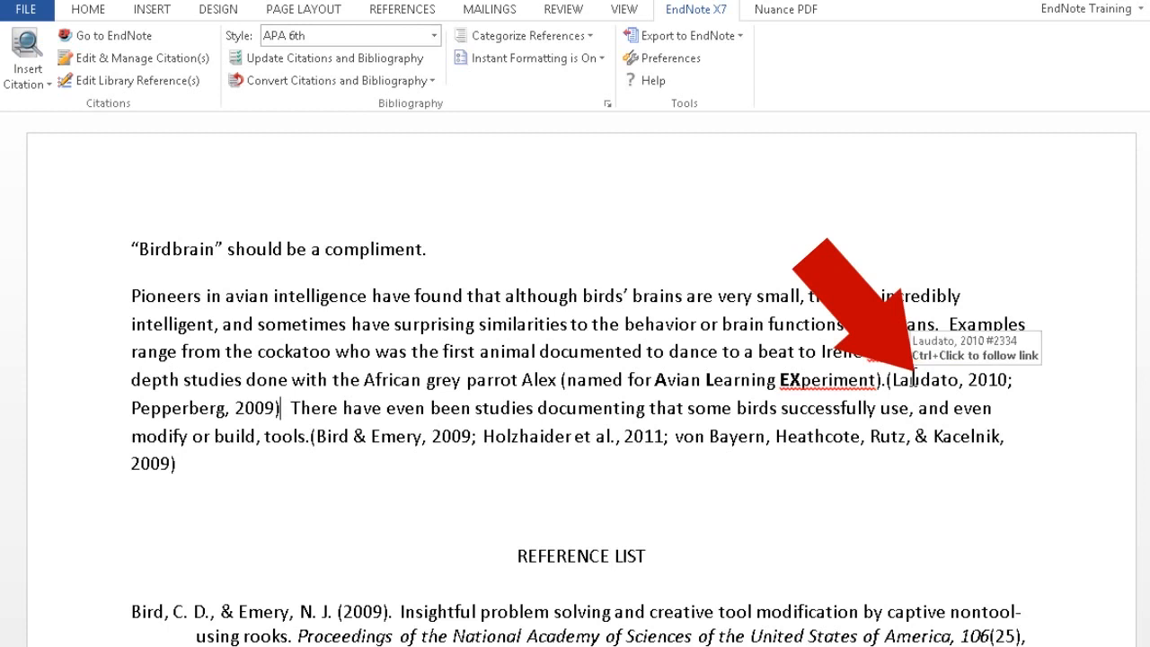
# Add page 84 to the 2009 reference in the first in-text citation group, after "EXperiment".
pyautogui.click(906, 382)
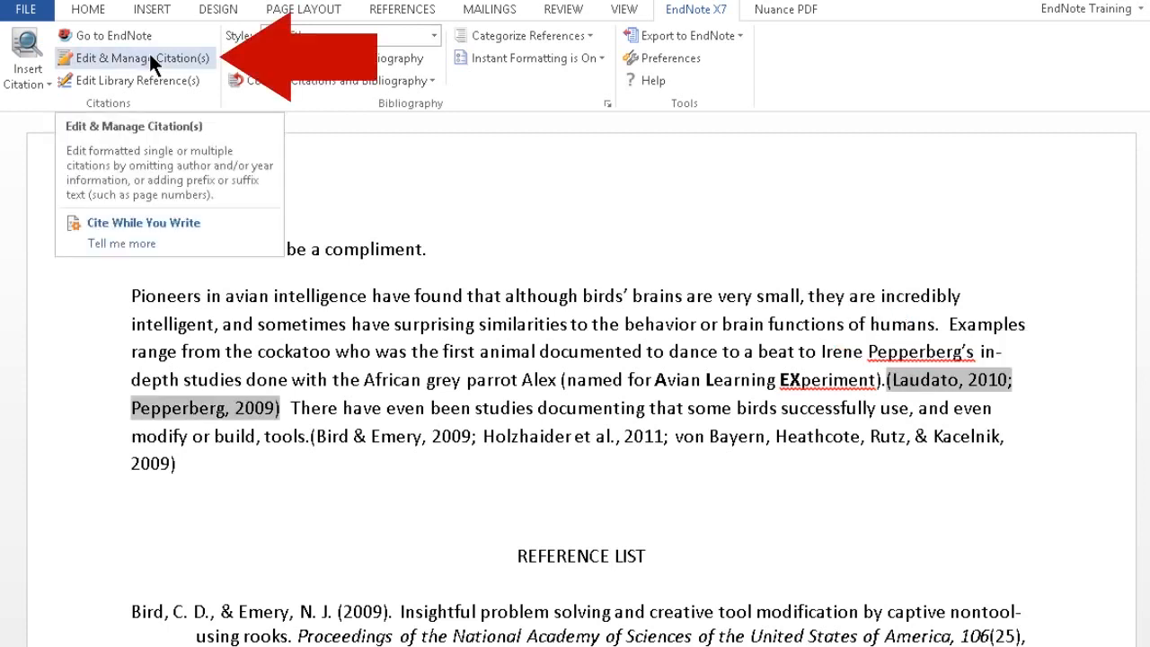
pyautogui.click(150, 56)
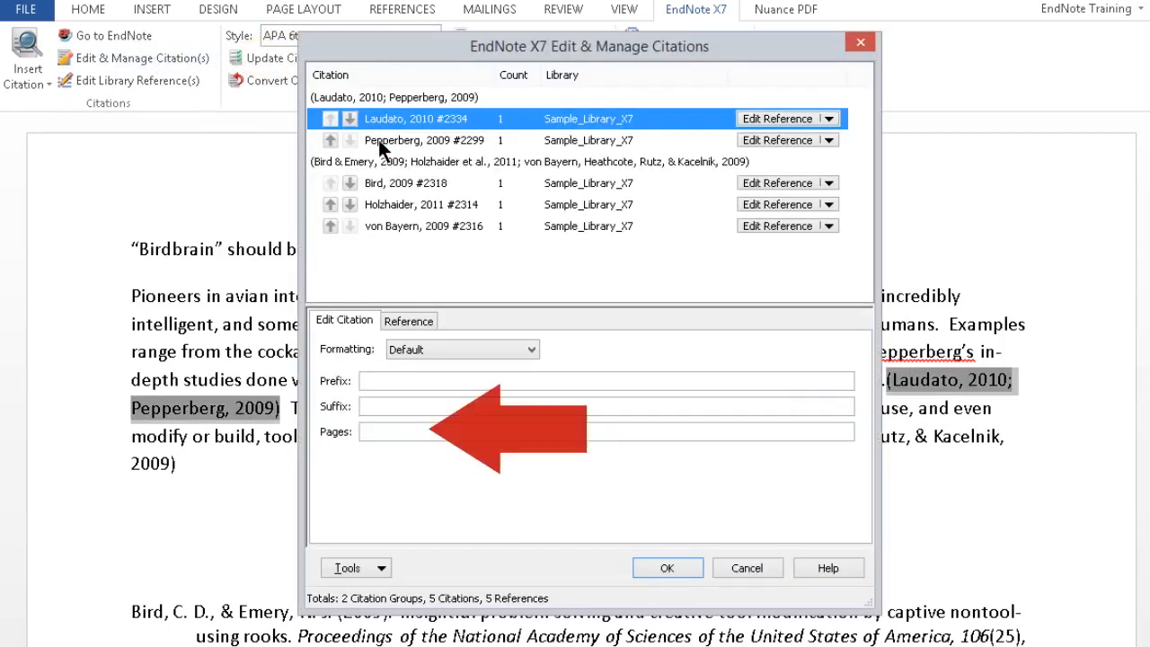
pyautogui.click(378, 141)
pyautogui.click(531, 432)
pyautogui.write('84')
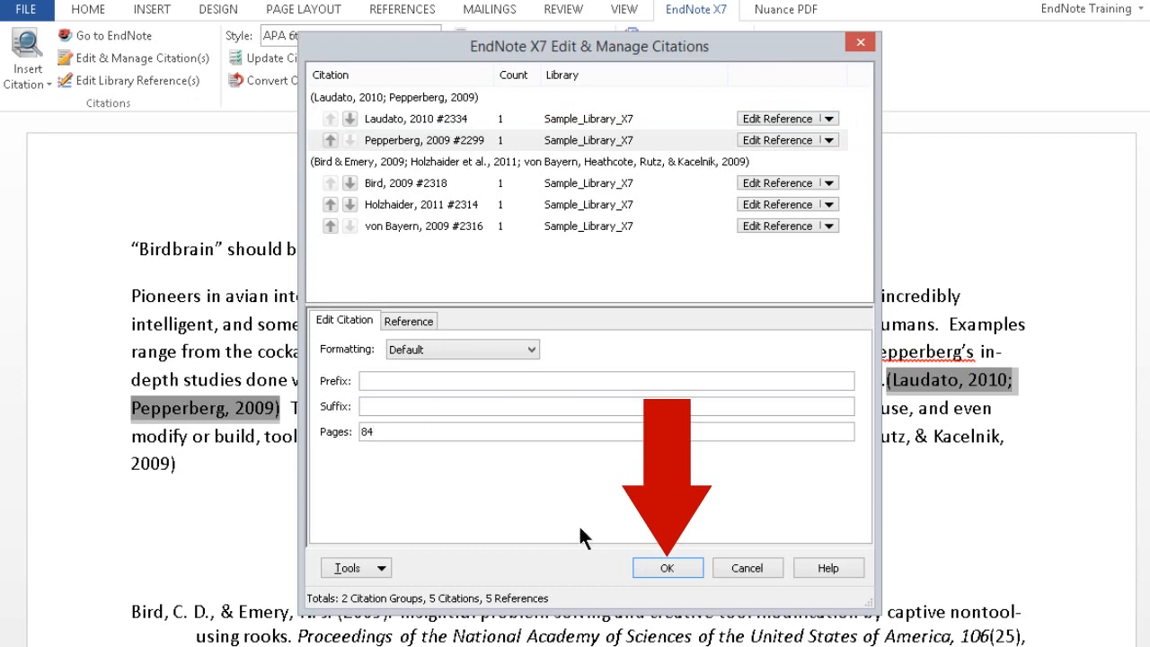
pyautogui.click(654, 566)
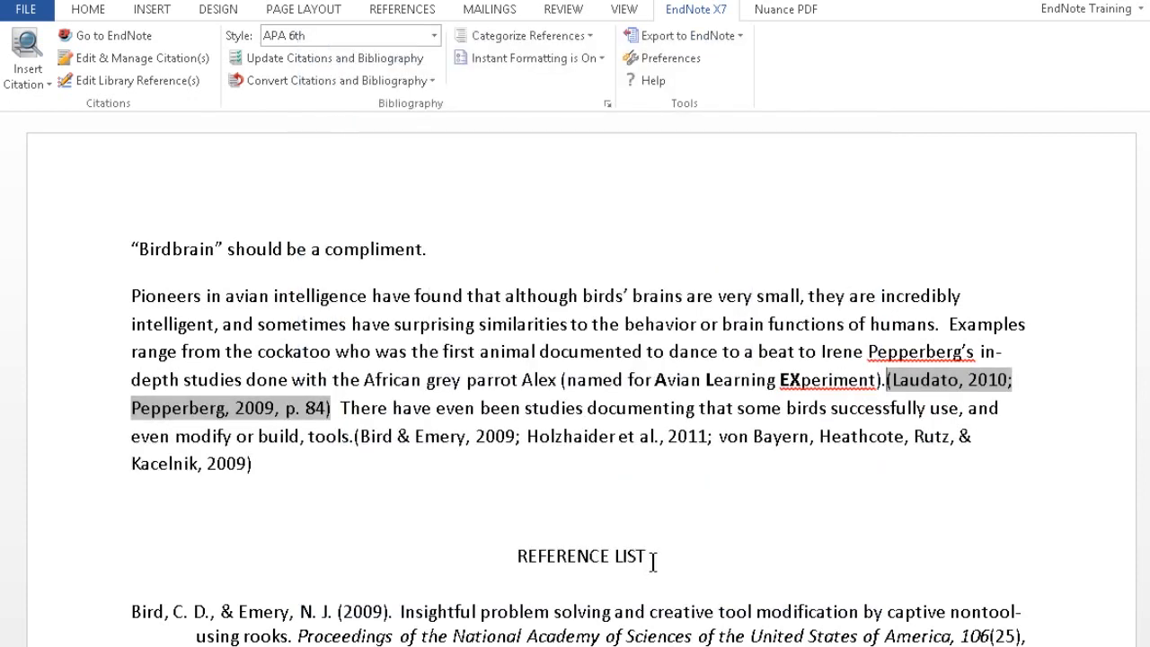